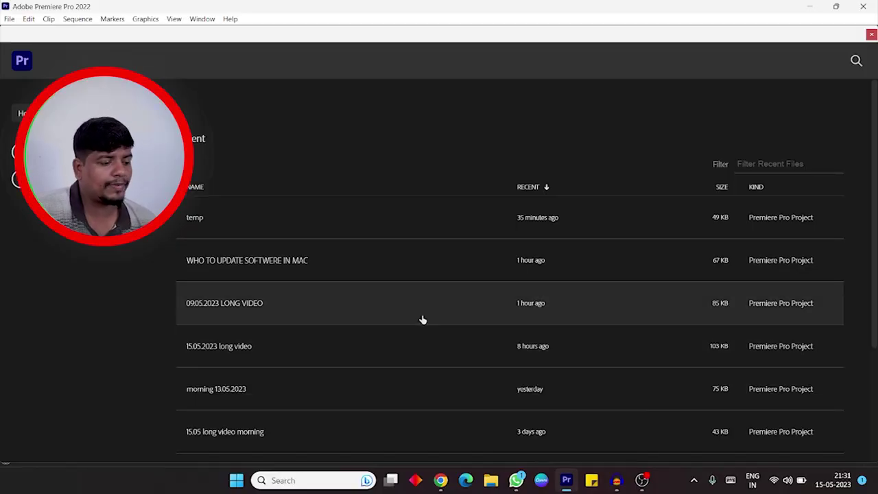
Create a new project named 'demo project' with Ctrl+Alt+N, then switch to File Explorer.
{"action": "scroll", "coordinate": [422, 317], "scroll_direction": "down", "scroll_amount": 3}
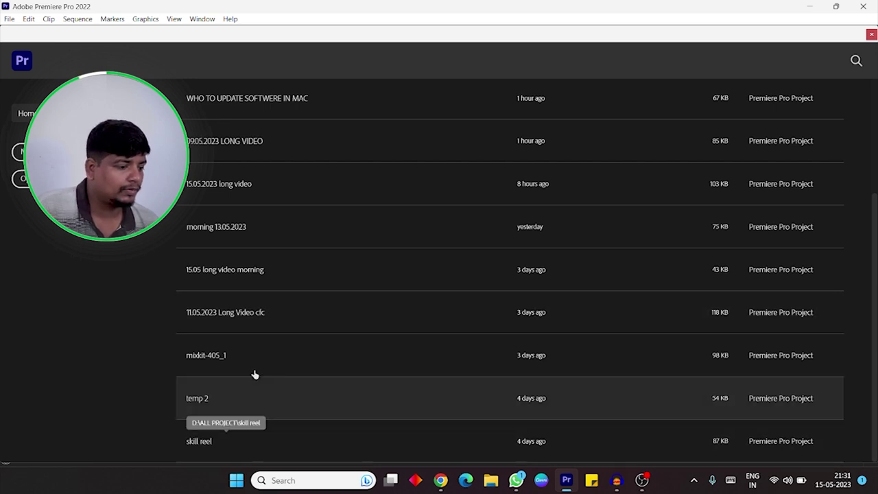
{"action": "scroll", "coordinate": [253, 375], "scroll_direction": "up", "scroll_amount": 3}
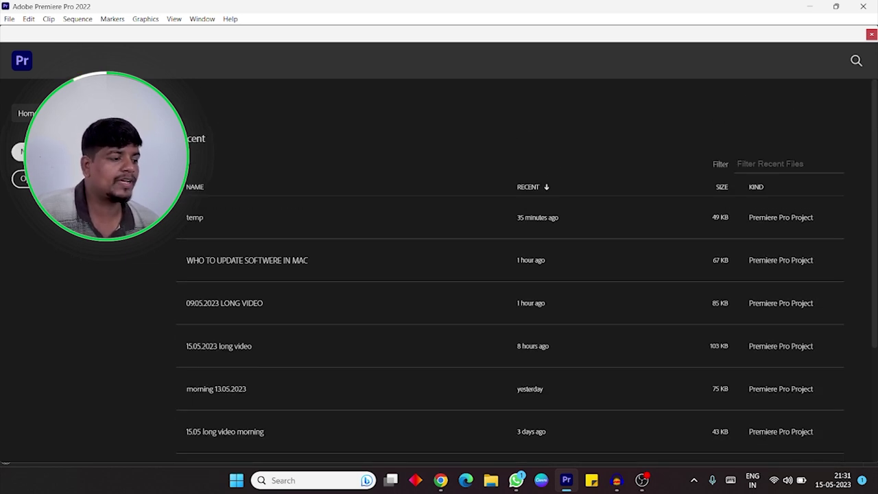
{"action": "key", "text": "ctrl+alt+n"}
{"action": "type", "text": "demo project"}
{"action": "key", "text": "Return"}
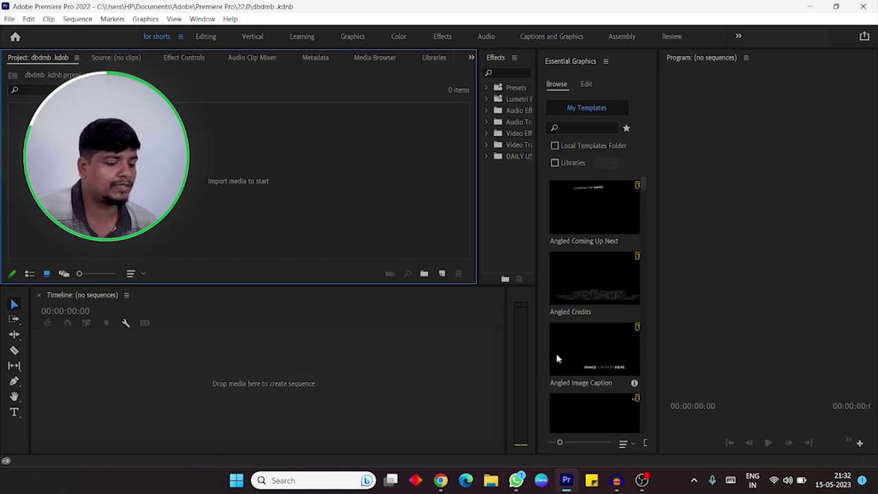
{"action": "left_click", "coordinate": [489, 482]}
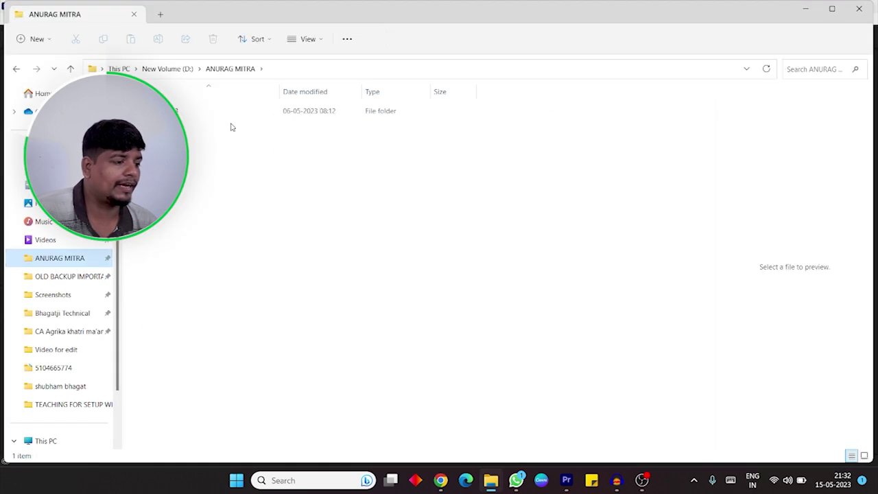
Drag the Project_05-03 gym MP4 from the 06.05.2023 folder onto Premiere's timeline.
{"action": "left_click", "coordinate": [232, 113]}
{"action": "double_click", "coordinate": [232, 114]}
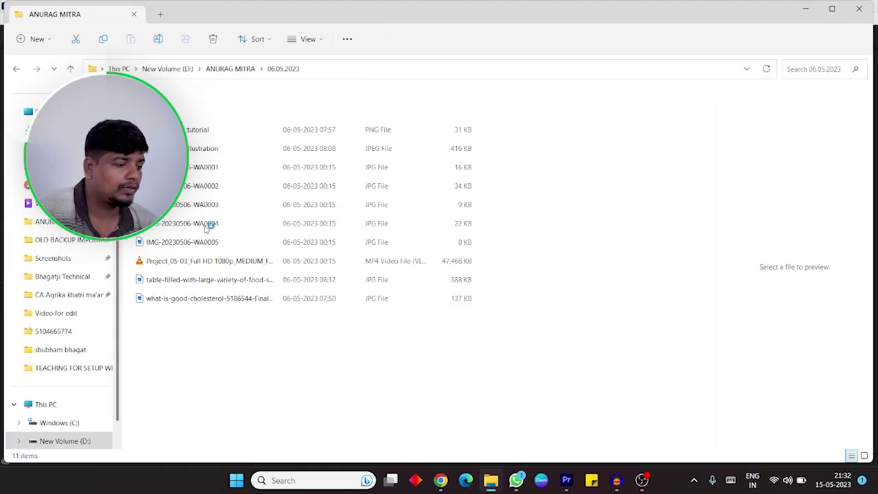
{"action": "key", "text": "ctrl+shift+2"}
{"action": "left_click", "coordinate": [492, 214]}
{"action": "left_click_drag", "start_coordinate": [686, 124], "coordinate": [575, 480]}
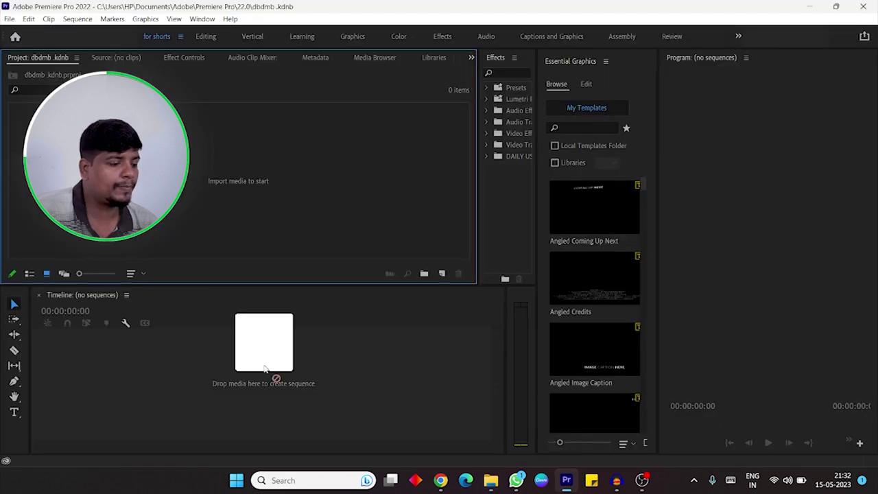
{"action": "left_click_drag", "start_coordinate": [575, 480], "coordinate": [225, 371]}
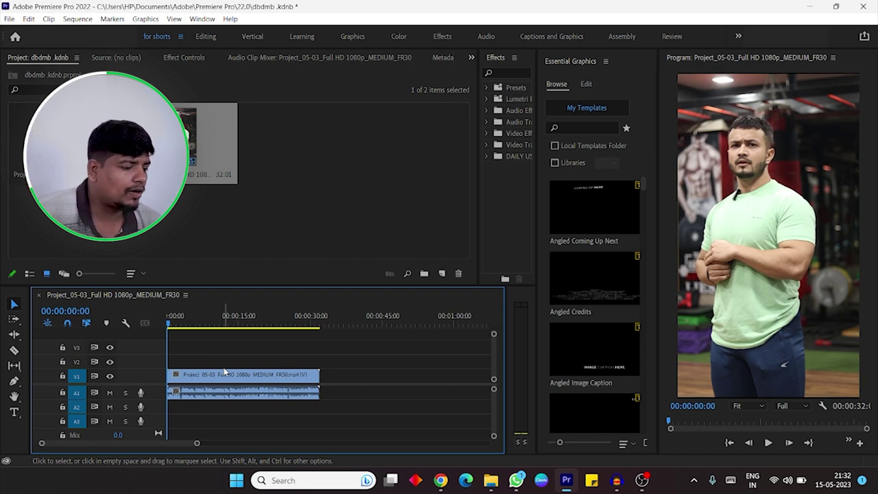
Zoom into the timeline and switch to the Editing workspace.
{"action": "left_click_drag", "start_coordinate": [196, 445], "coordinate": [94, 443]}
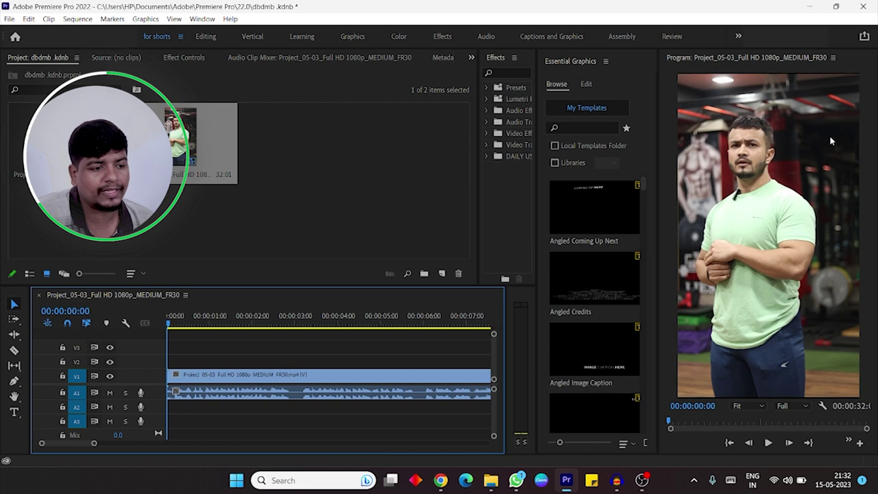
{"action": "left_click", "coordinate": [206, 37]}
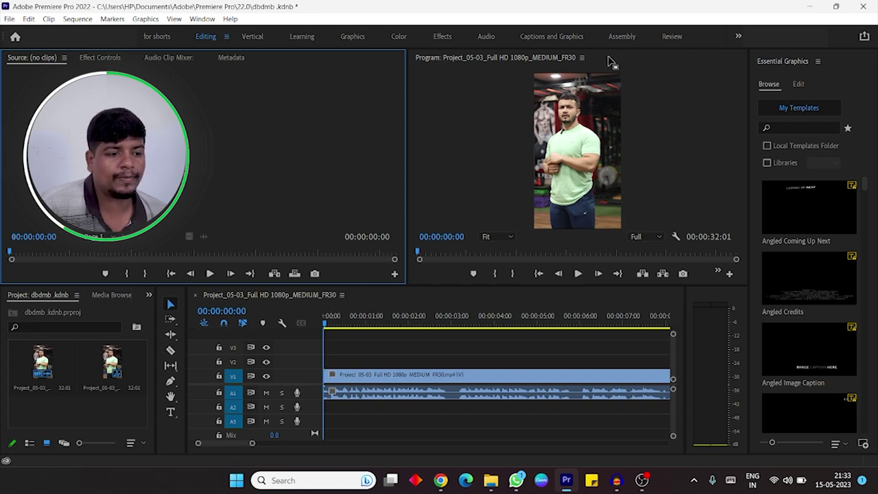
Make the Program monitor a tall right column, raise screen brightness, and dock Essential Graphics above.
{"action": "left_click_drag", "start_coordinate": [607, 60], "coordinate": [796, 85]}
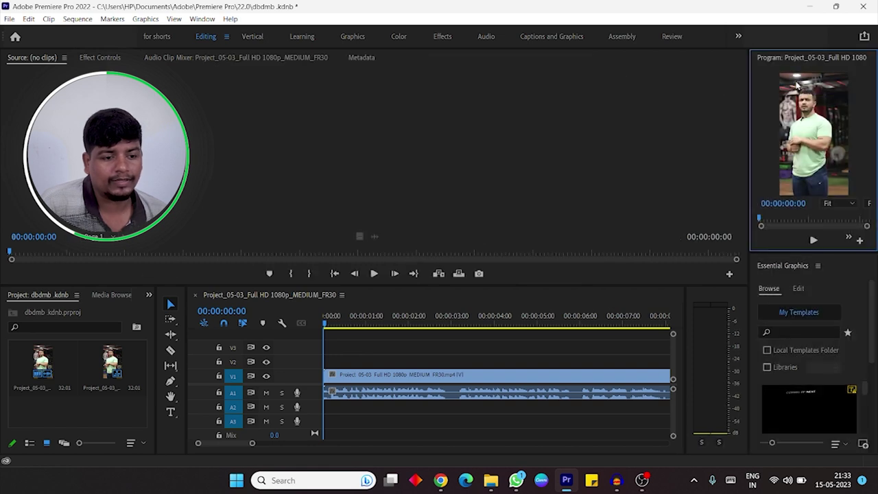
{"action": "mouse_move", "coordinate": [834, 254]}
{"action": "left_mouse_down"}
{"action": "mouse_move", "coordinate": [832, 448]}
{"action": "mouse_move", "coordinate": [618, 78]}
{"action": "left_mouse_up"}
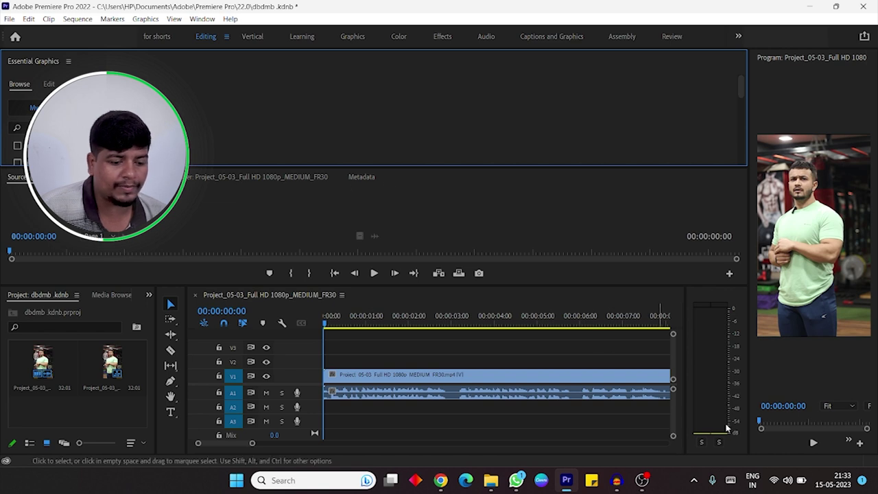
{"action": "left_click", "coordinate": [796, 482]}
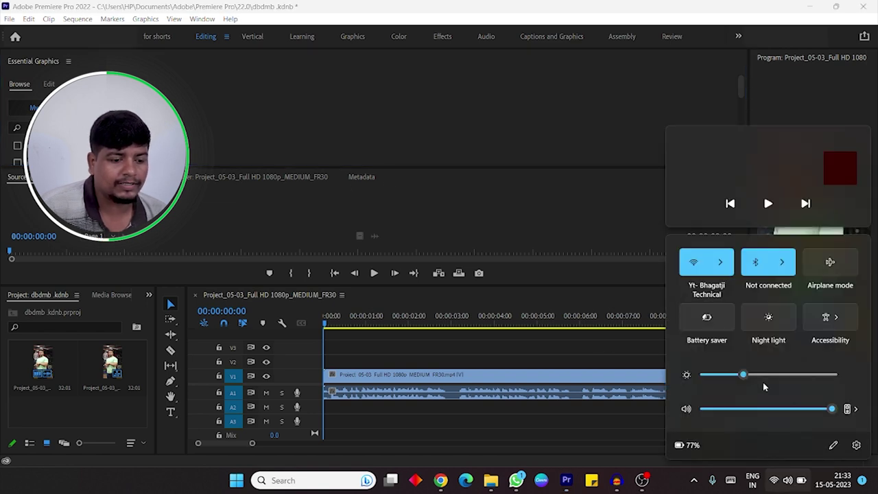
{"action": "left_click_drag", "start_coordinate": [744, 375], "coordinate": [831, 374]}
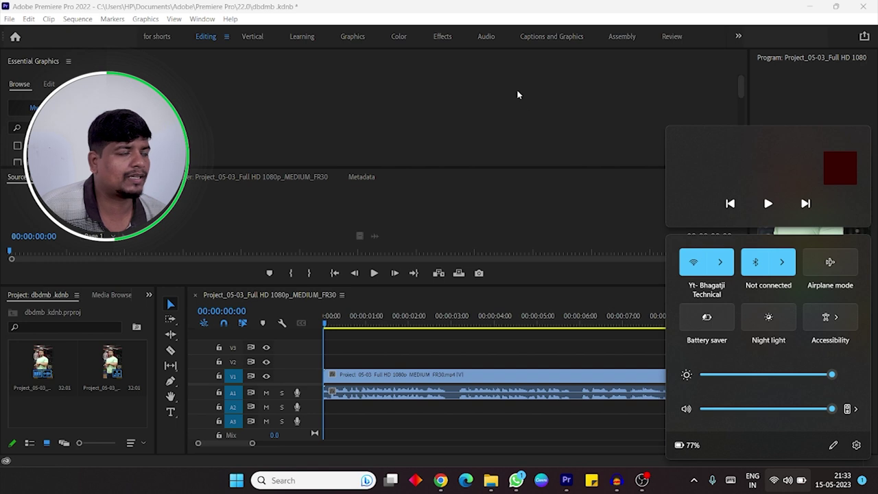
{"action": "left_click", "coordinate": [518, 94]}
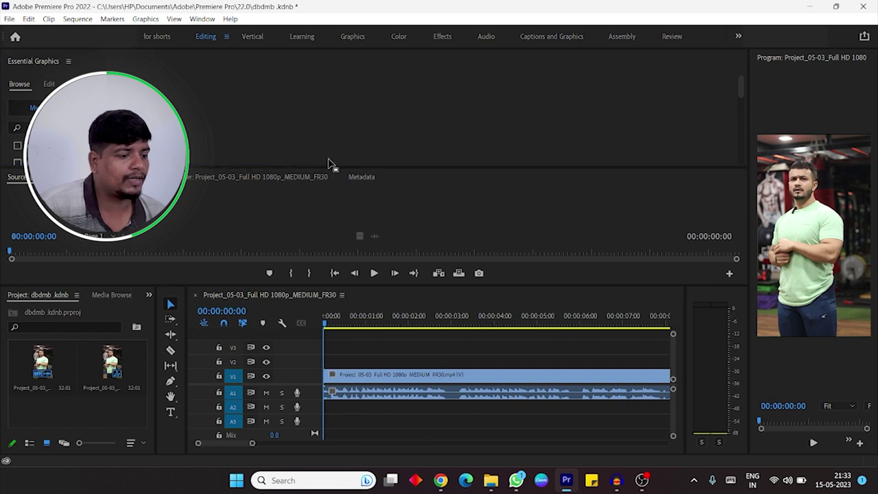
{"action": "left_click_drag", "start_coordinate": [51, 64], "coordinate": [390, 177]}
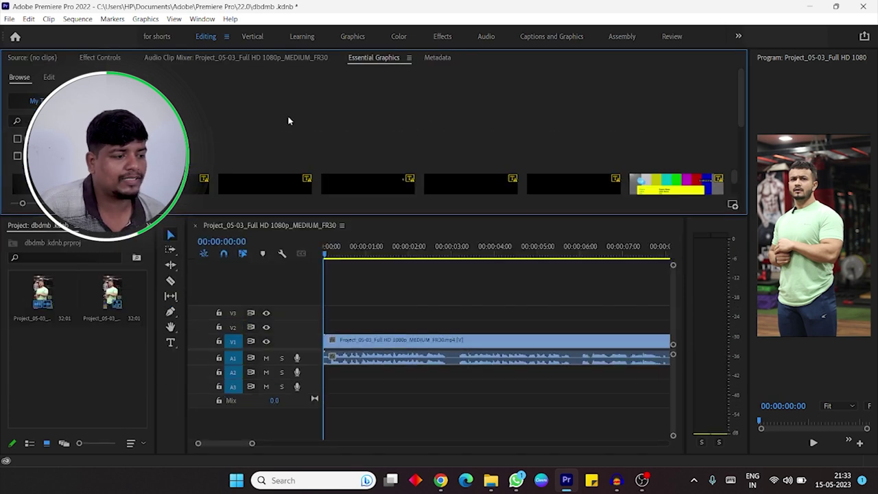
Widen the timeline by narrowing the Project panel and Tools strip, then choose the Selection tool.
{"action": "left_click", "coordinate": [109, 59]}
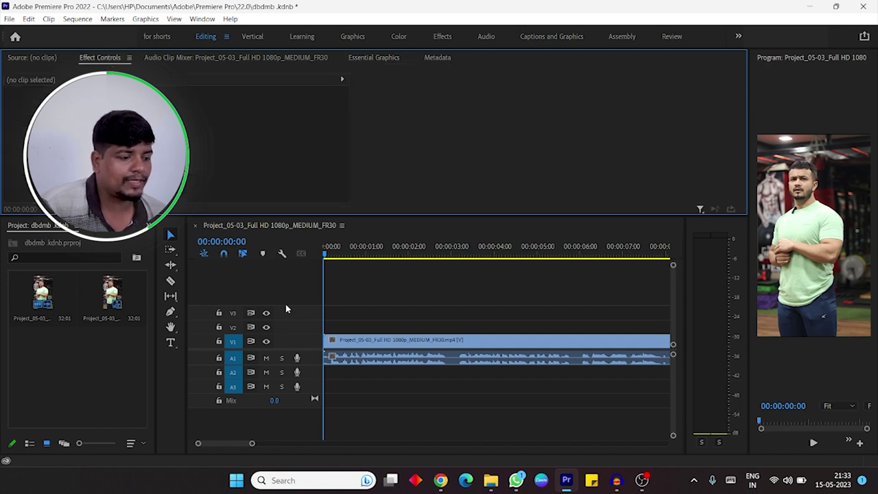
{"action": "left_click", "coordinate": [324, 278]}
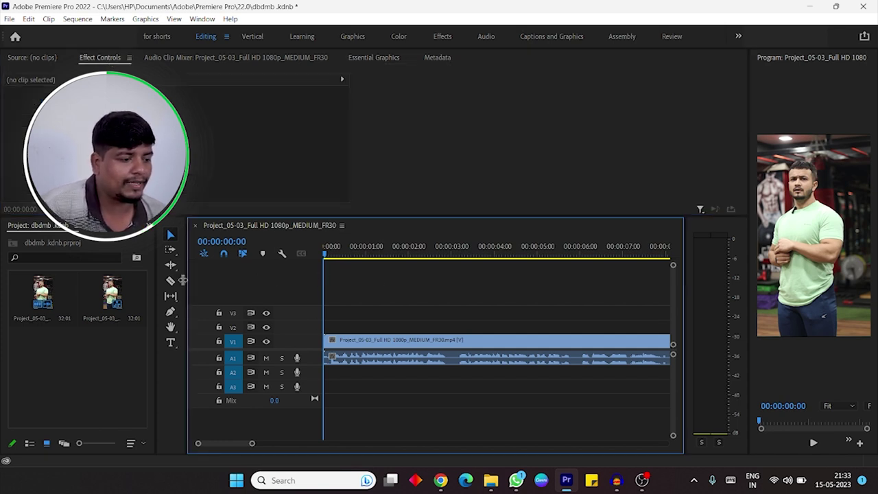
{"action": "mouse_move", "coordinate": [183, 280]}
{"action": "left_mouse_down"}
{"action": "mouse_move", "coordinate": [36, 283]}
{"action": "mouse_move", "coordinate": [11, 230]}
{"action": "mouse_move", "coordinate": [463, 65]}
{"action": "left_mouse_up"}
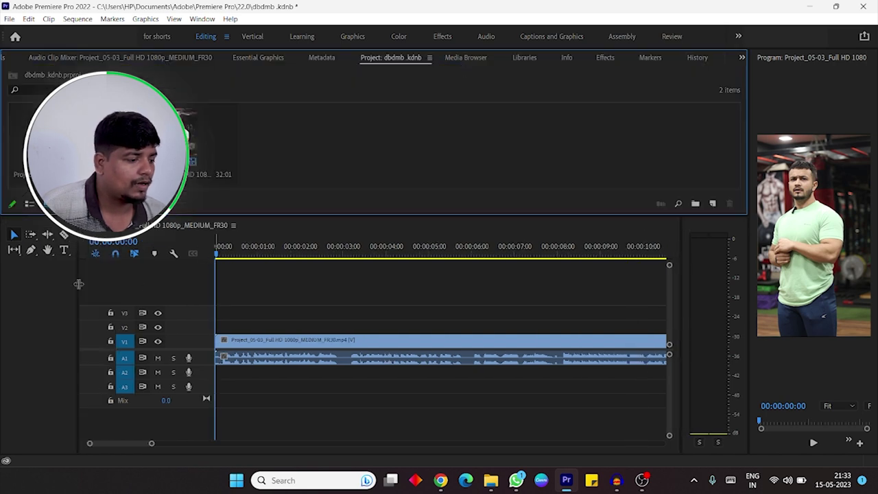
{"action": "left_click_drag", "start_coordinate": [79, 283], "coordinate": [29, 283]}
{"action": "left_click", "coordinate": [168, 289]}
{"action": "left_click", "coordinate": [14, 233]}
Dock the Tools panel as a tab in the upper panel group.
{"action": "left_click", "coordinate": [415, 186]}
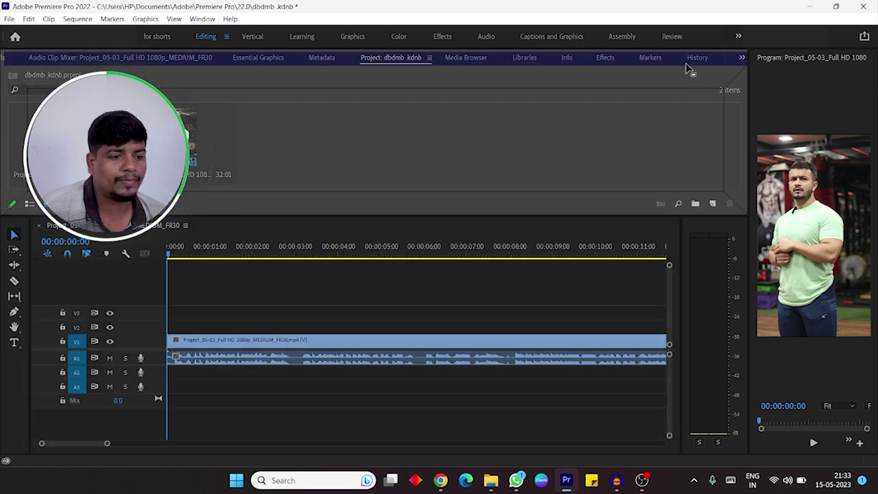
{"action": "left_click_drag", "start_coordinate": [689, 69], "coordinate": [679, 81]}
{"action": "left_click", "coordinate": [87, 295]}
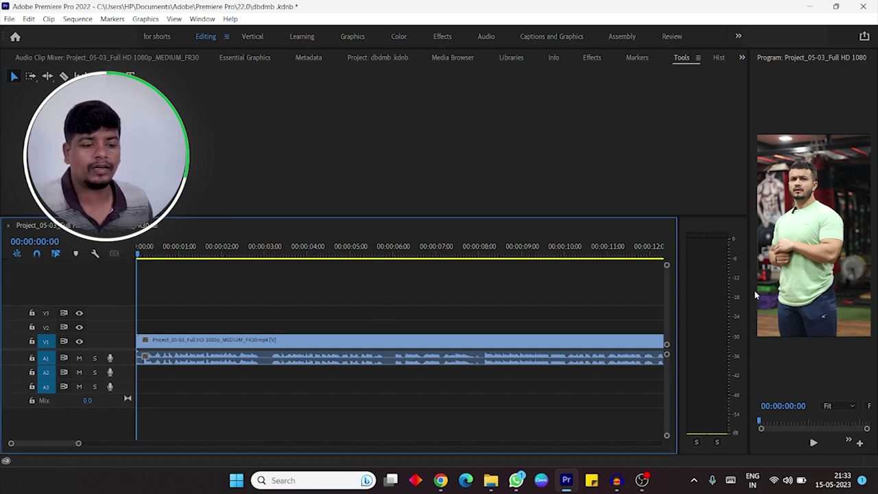
Widen the Program monitor leftward so the vertical gym clip displays larger.
{"action": "left_click_drag", "start_coordinate": [749, 291], "coordinate": [672, 304]}
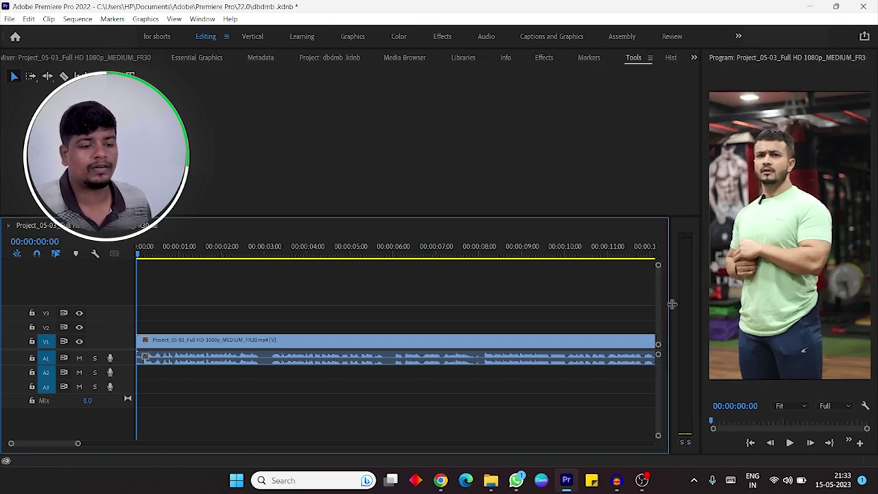
{"action": "left_click_drag", "start_coordinate": [701, 304], "coordinate": [674, 306]}
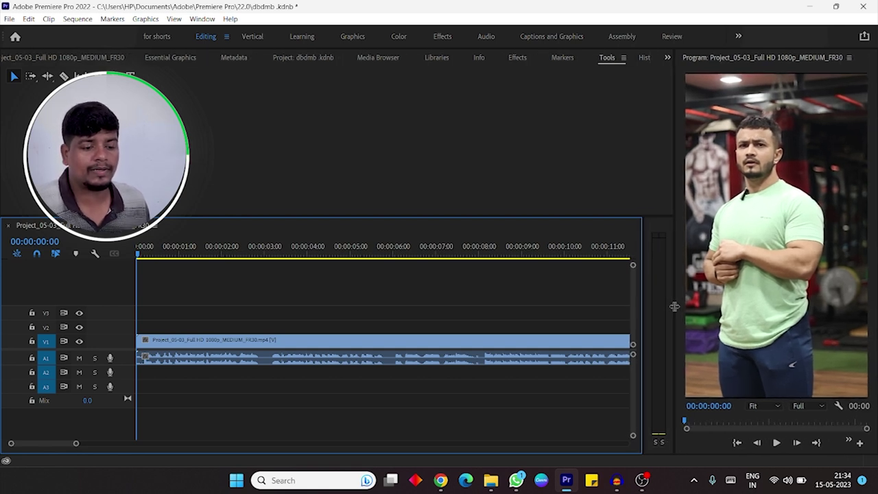